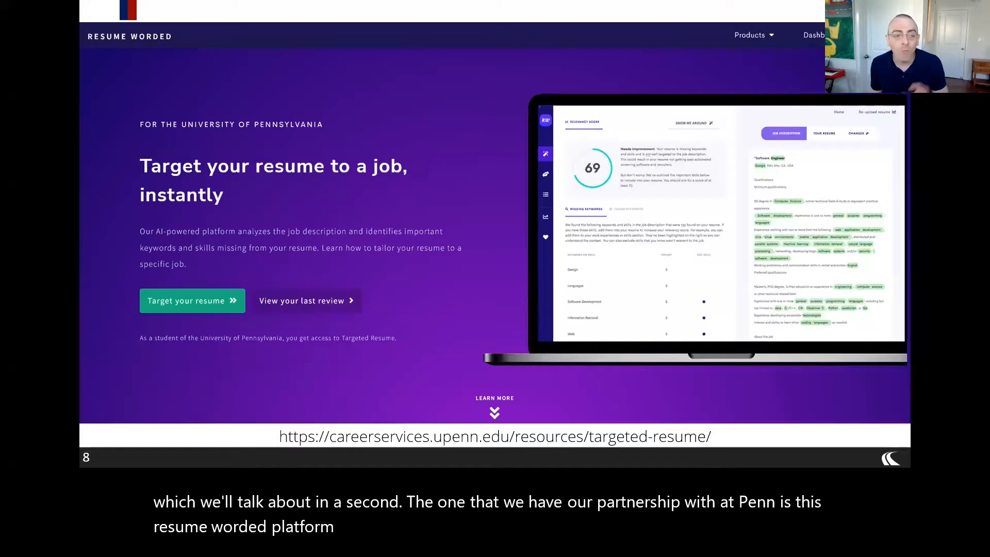
pyautogui.click(430, 183)
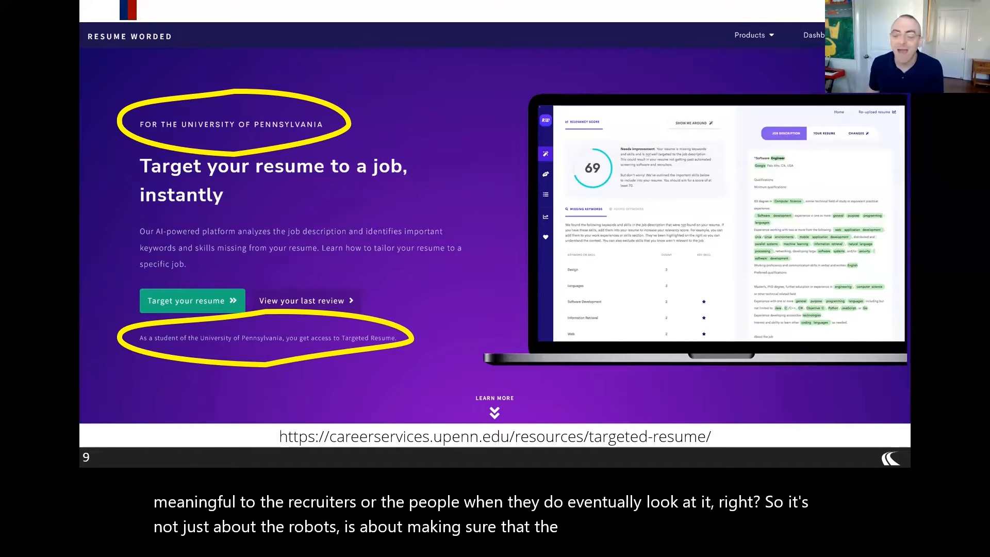
# Step: Switch to Firefox and open the Career Services page on writing a resume or CV
pyautogui.hotkey('alt', 'Tab')
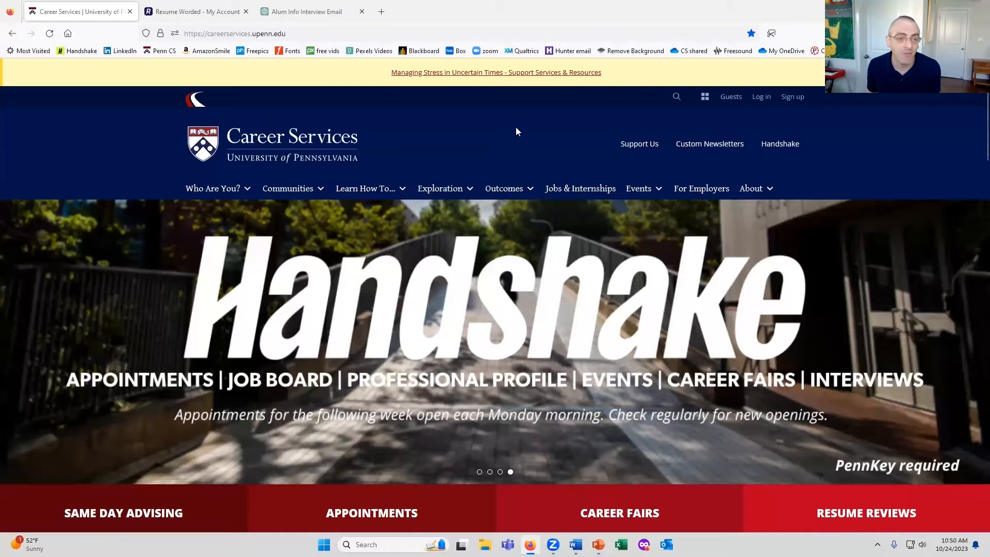
pyautogui.moveTo(371, 189)
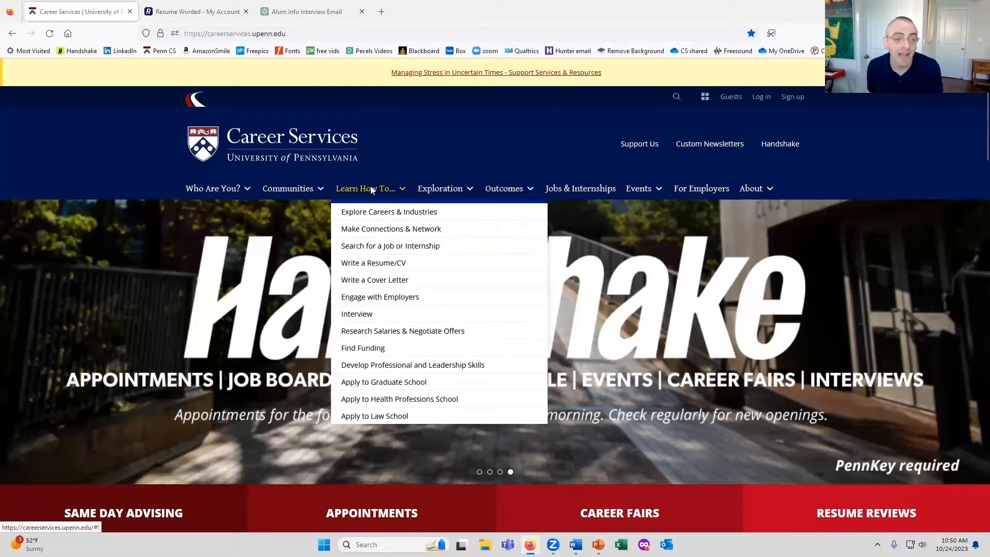
pyautogui.click(384, 264)
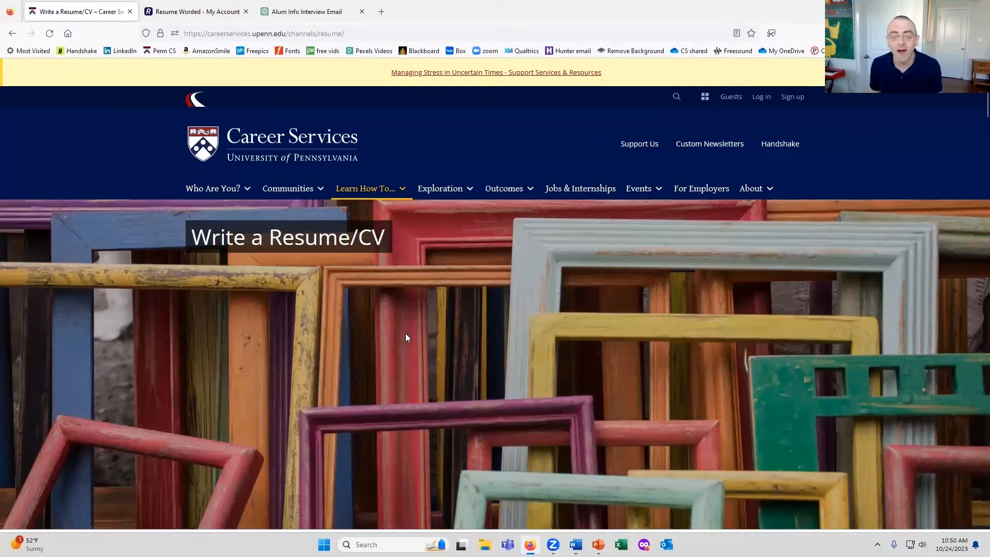
# Step: Open the Targeted Resume (Resume Worded) resource page from the Next Steps section and launch the resource
pyautogui.scroll(-7, 406, 337)
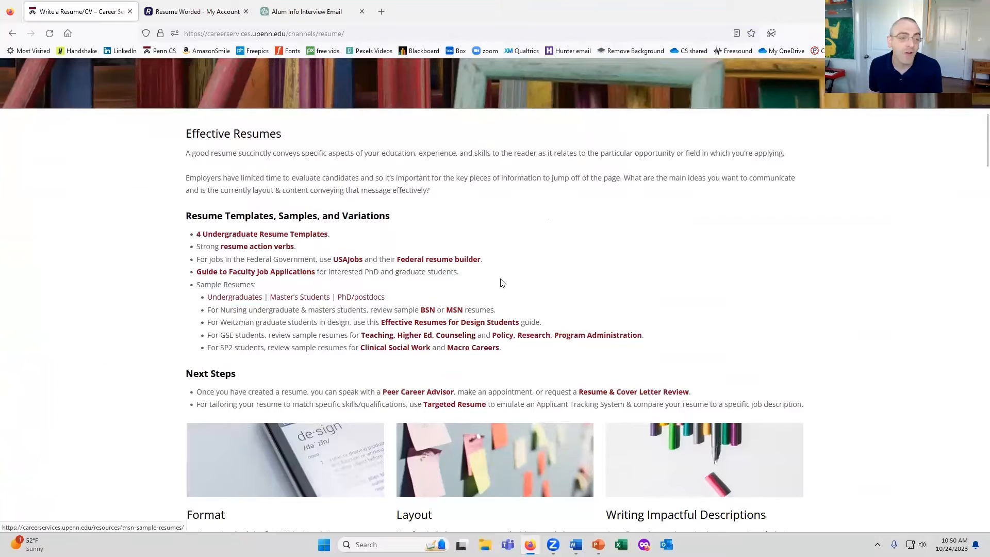
pyautogui.click(434, 406)
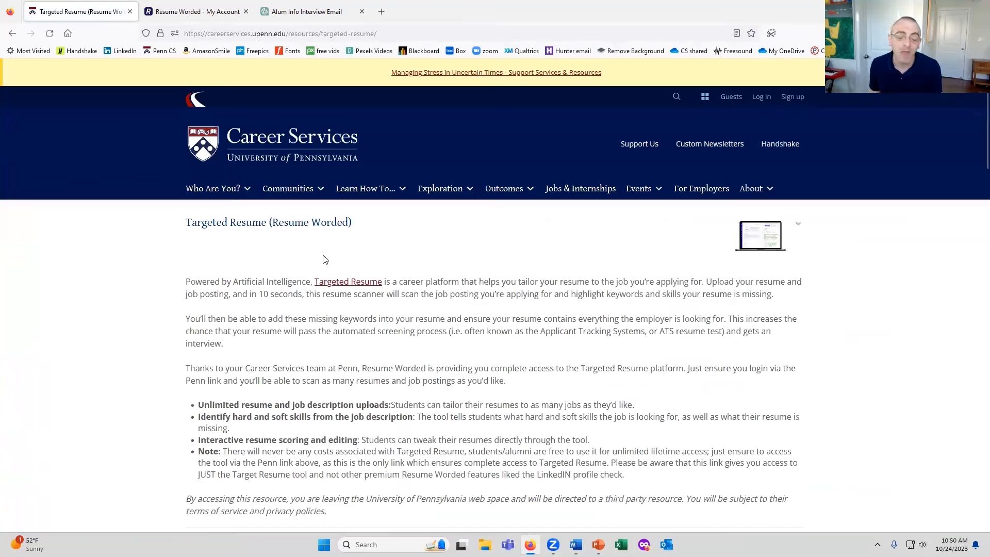
pyautogui.scroll(-3, 325, 258)
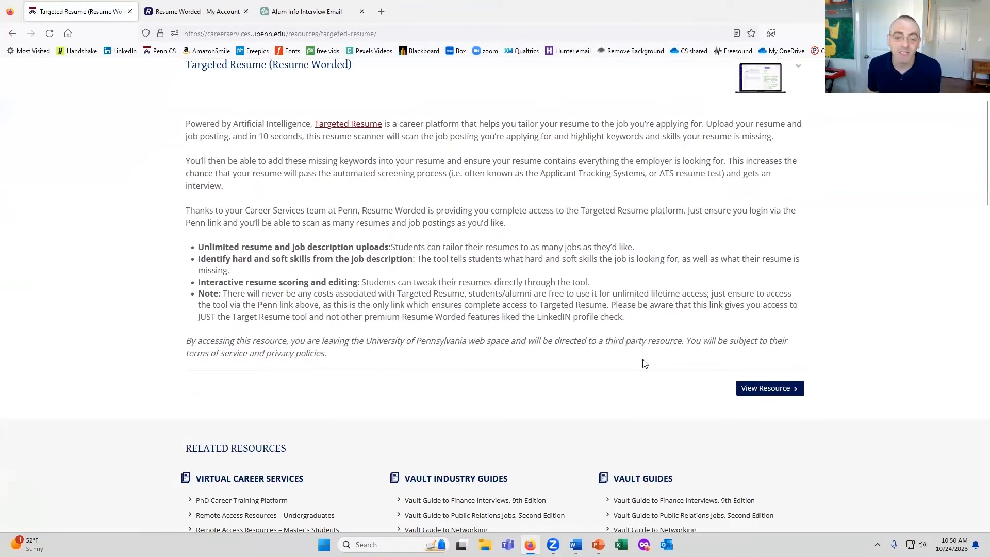
pyautogui.click(736, 391)
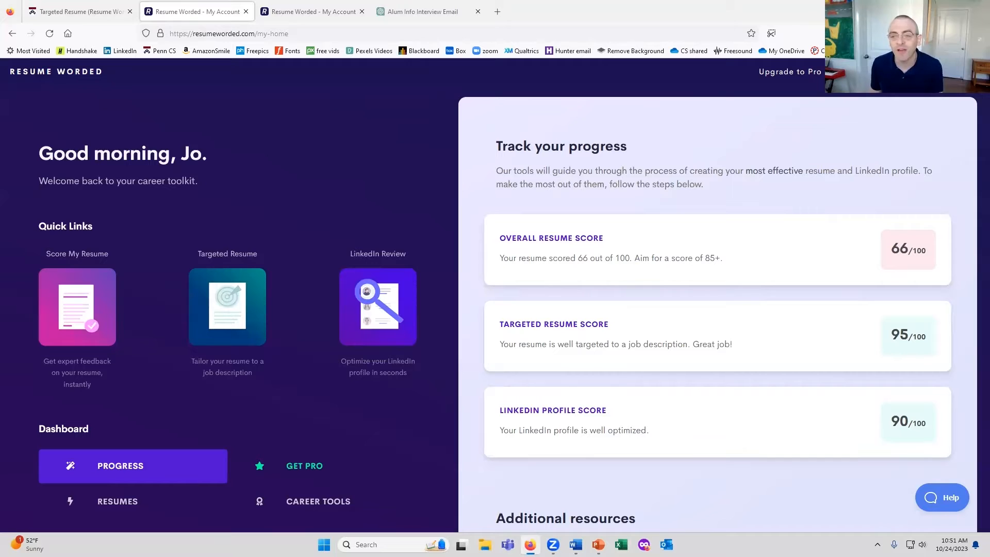
# Step: Start a Score My Resume review and upload the resume file
pyautogui.click(66, 302)
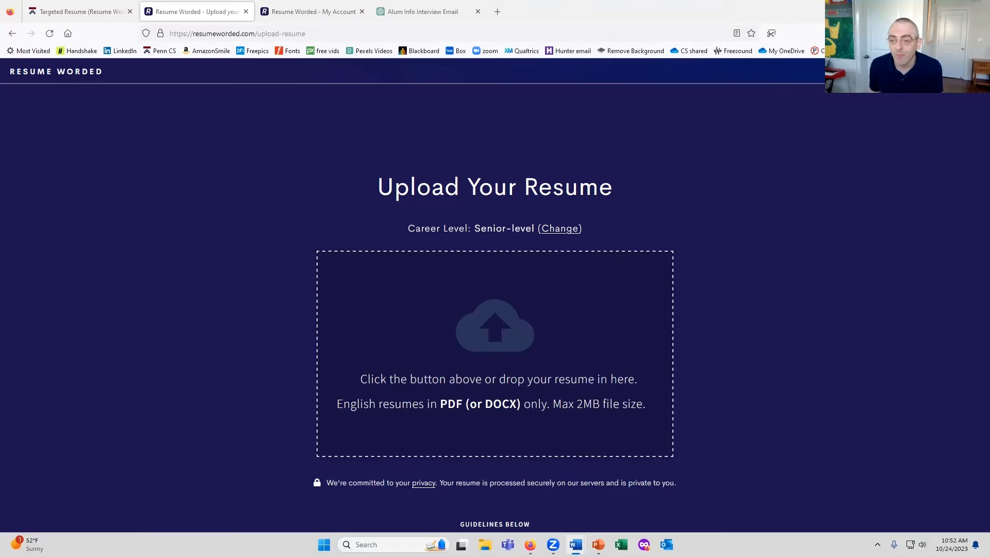
pyautogui.moveTo(665, 289); pyautogui.dragTo(492, 304)
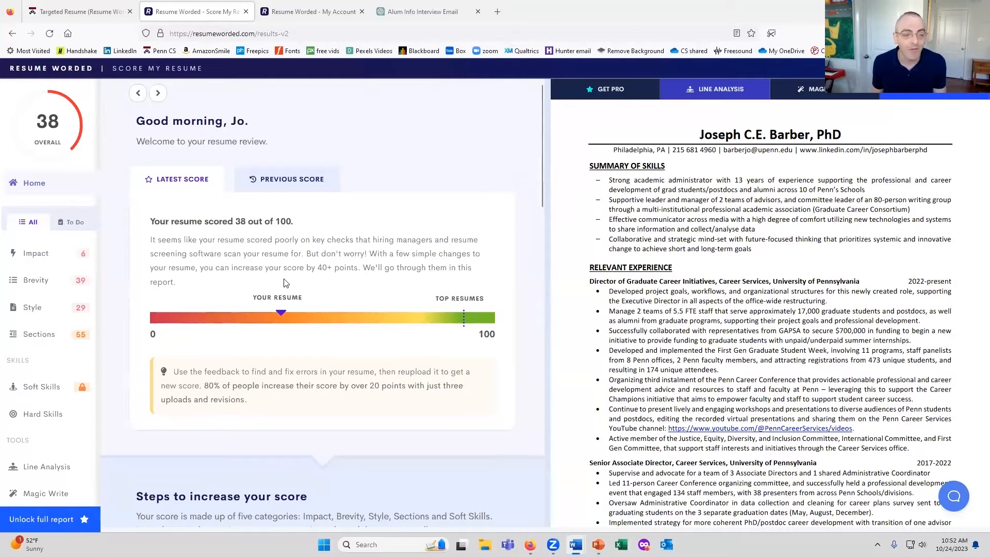
# Step: Review the steps to increase the score, open the Repetition issue under Impact and examine the repeated action verbs highlighted in the resume
pyautogui.scroll(-2, 284, 284)
pyautogui.scroll(-5, 284, 284)
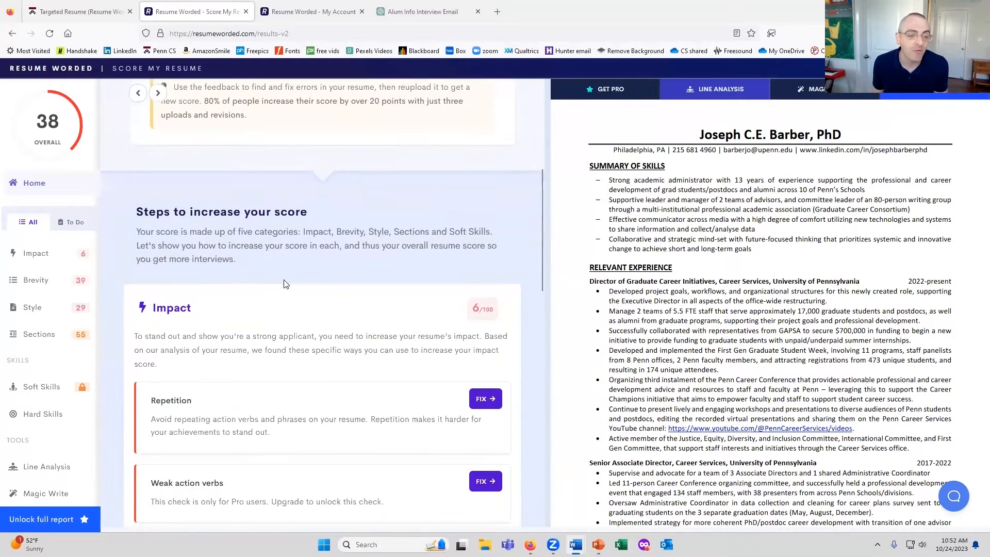
pyautogui.scroll(-2, 317, 252)
pyautogui.scroll(-3, 313, 258)
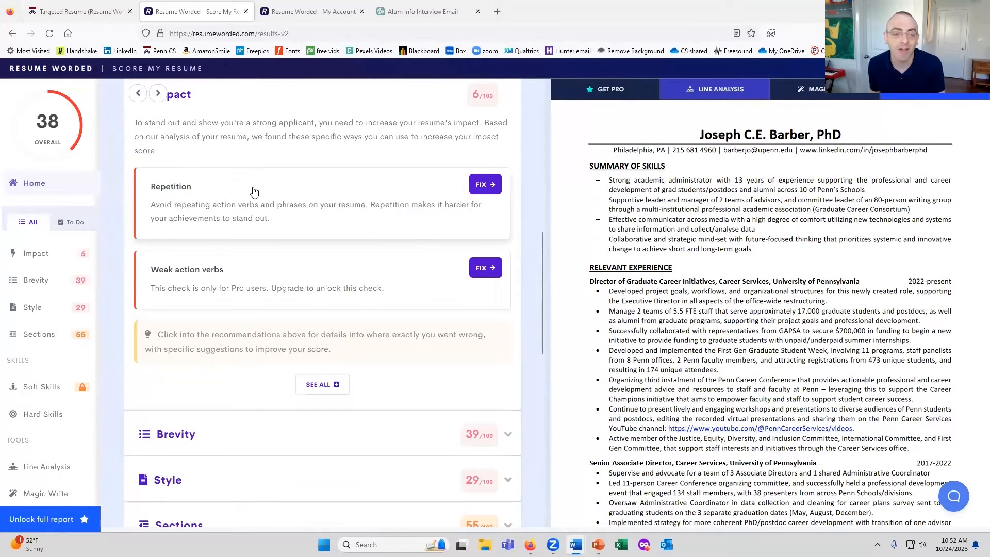
pyautogui.click(471, 185)
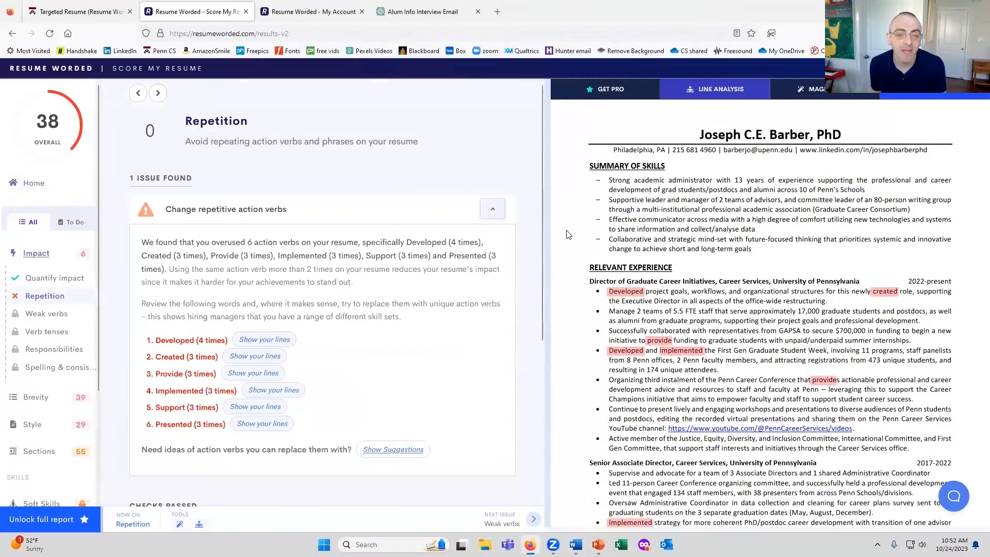
pyautogui.scroll(-5, 776, 246)
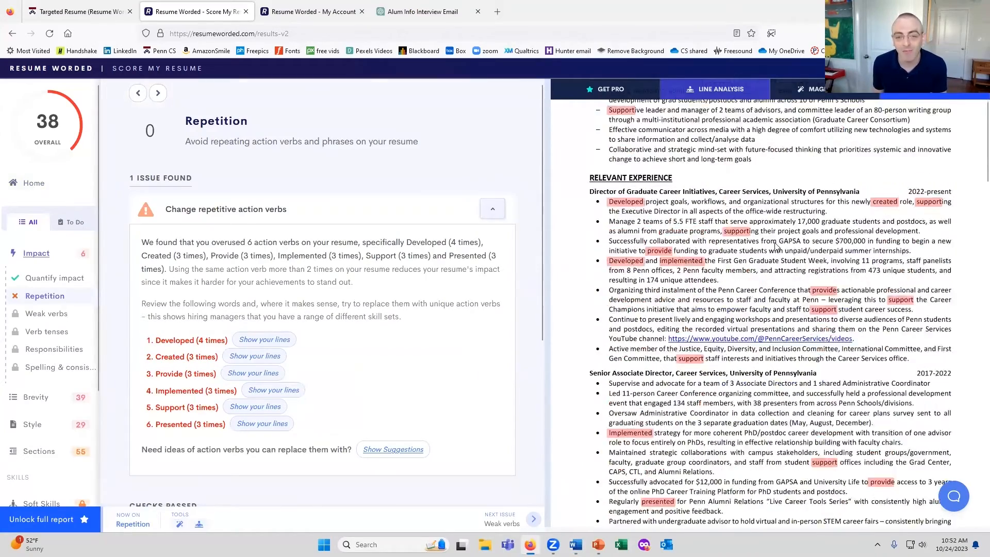
pyautogui.scroll(3, 776, 246)
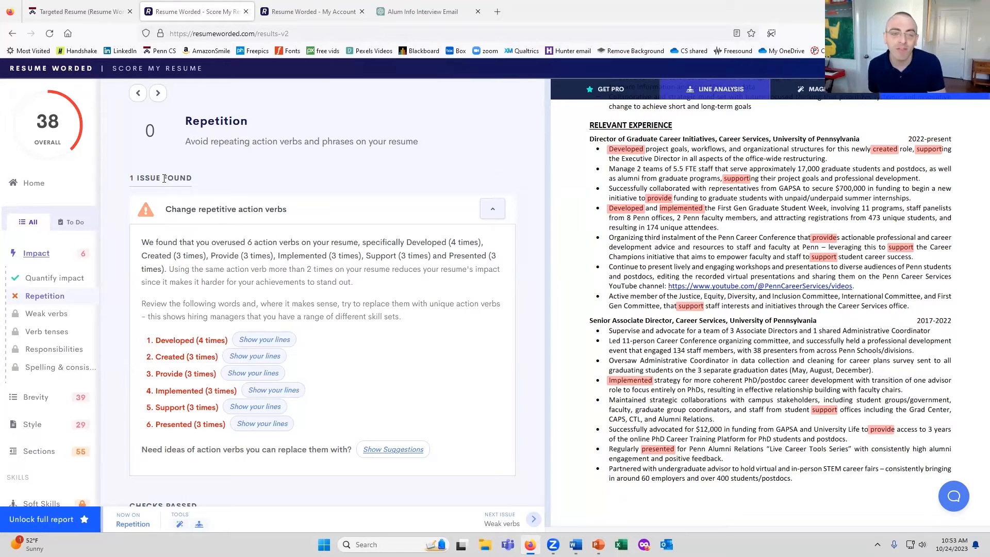
# Step: Return to the report overview and expand the Brevity and Style categories to review their recommendations
pyautogui.click(138, 93)
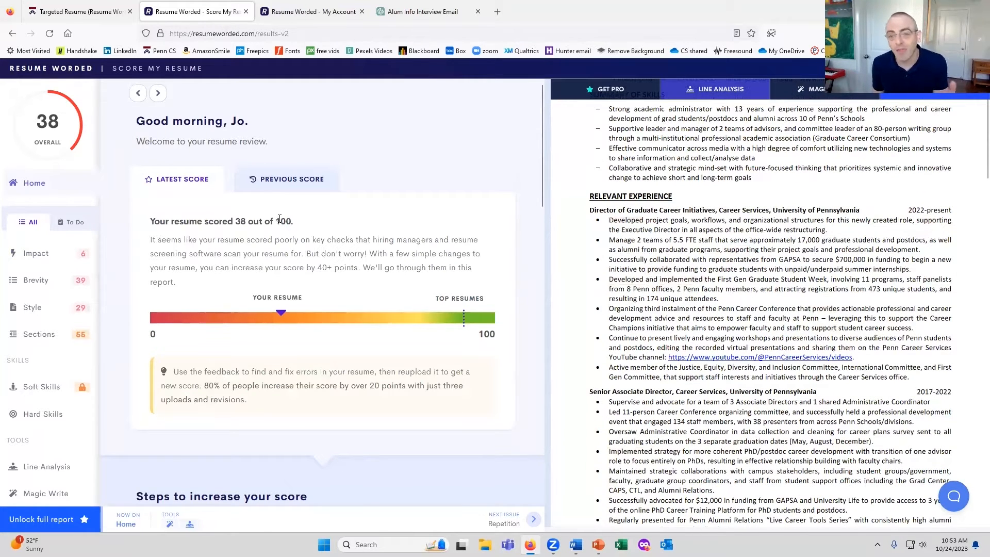
pyautogui.scroll(-8, 279, 221)
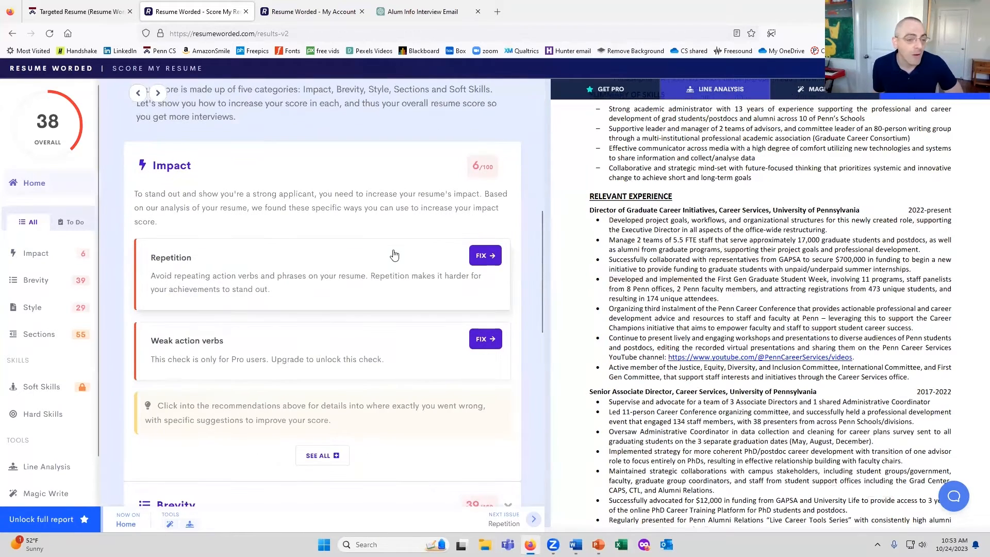
pyautogui.scroll(-3, 395, 258)
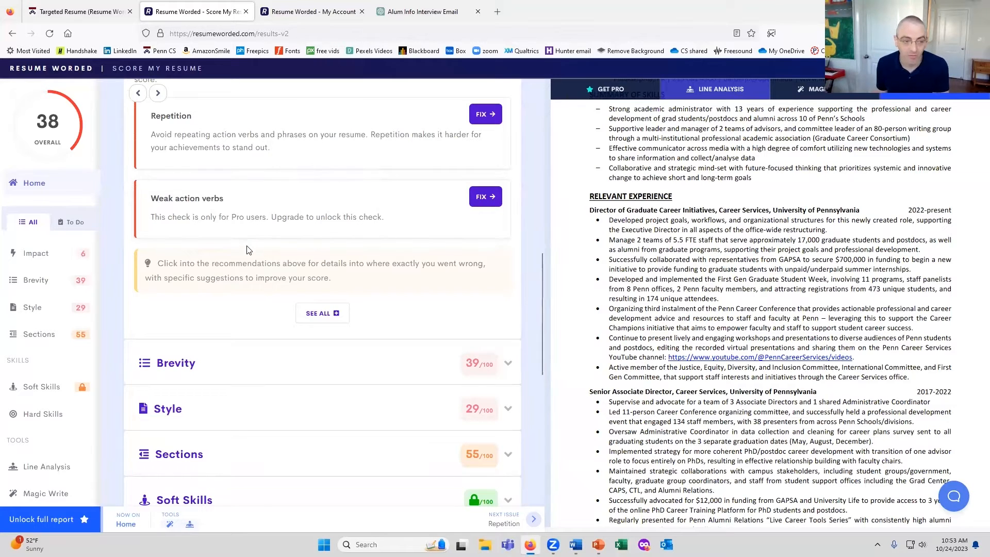
pyautogui.scroll(-3, 250, 248)
pyautogui.click(510, 221)
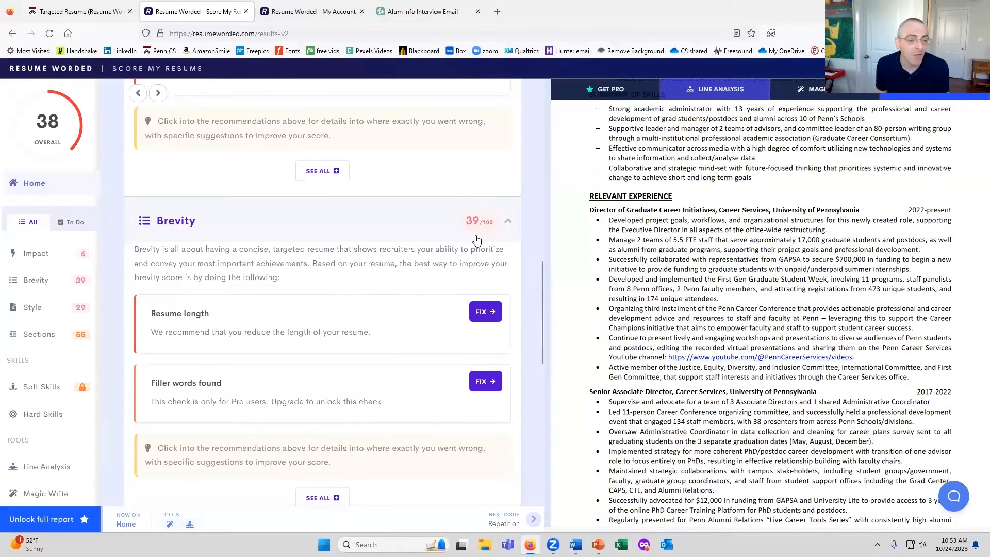
pyautogui.scroll(-3, 384, 273)
pyautogui.scroll(-2, 390, 261)
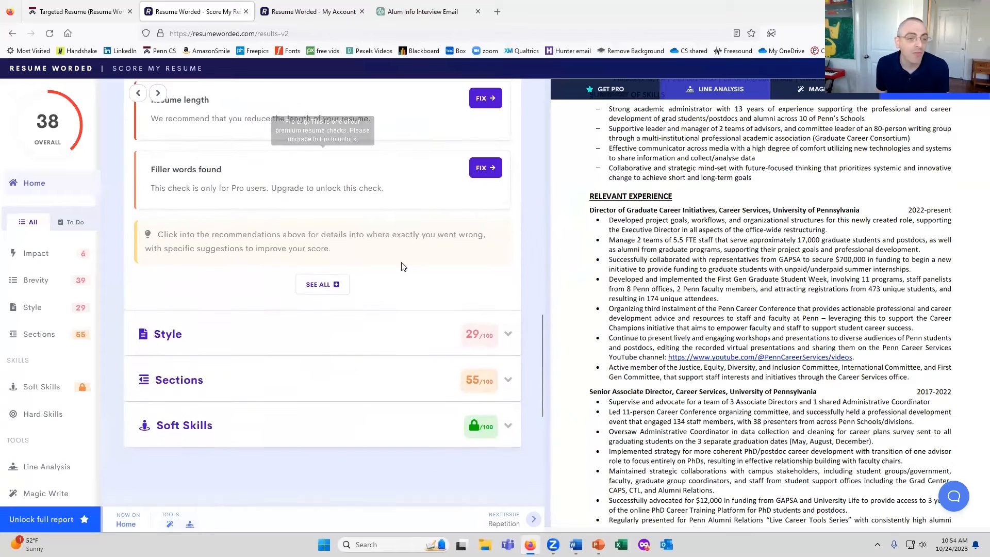
pyautogui.click(507, 336)
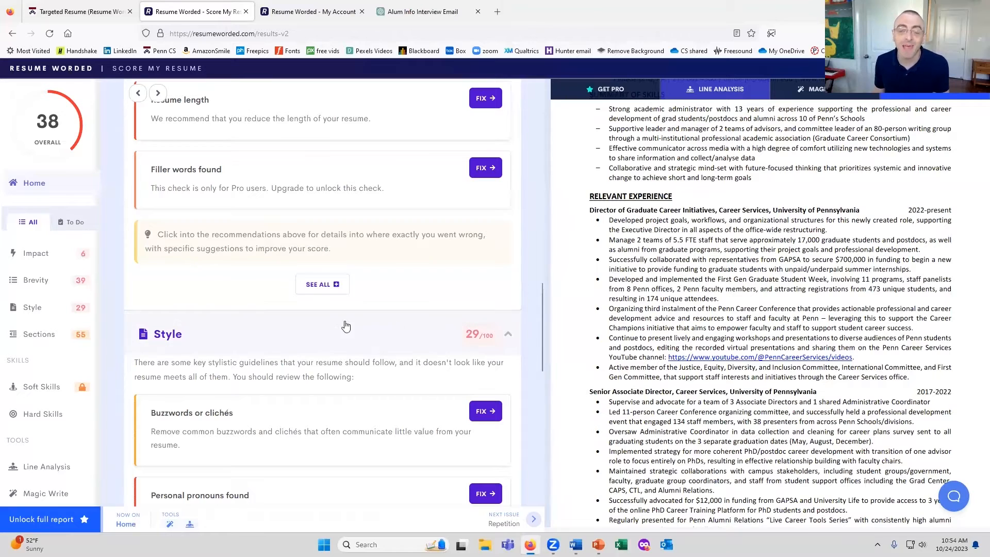
# Step: Go back to the Resume Worded account home and start a Targeted Resume comparison
pyautogui.click(10, 34)
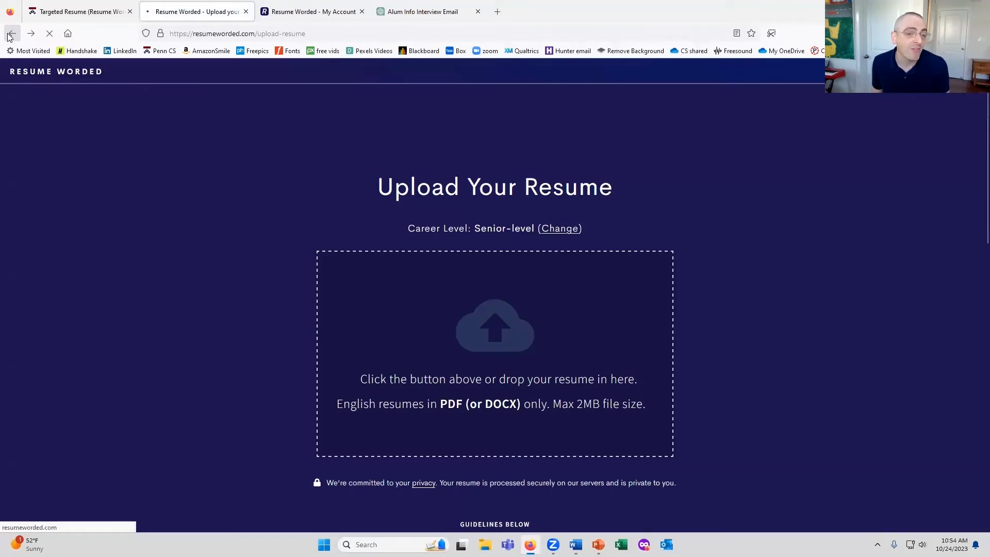
pyautogui.click(10, 34)
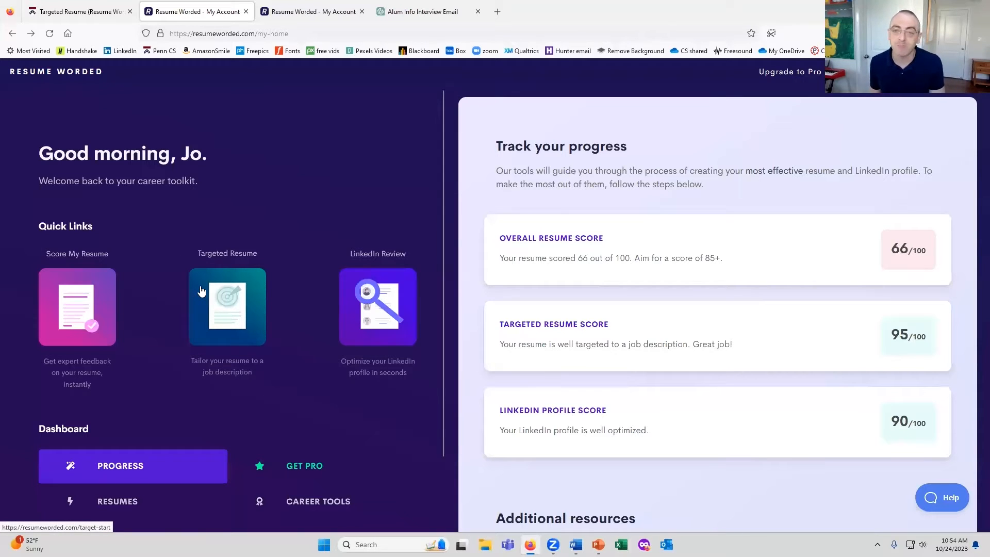
pyautogui.click(229, 298)
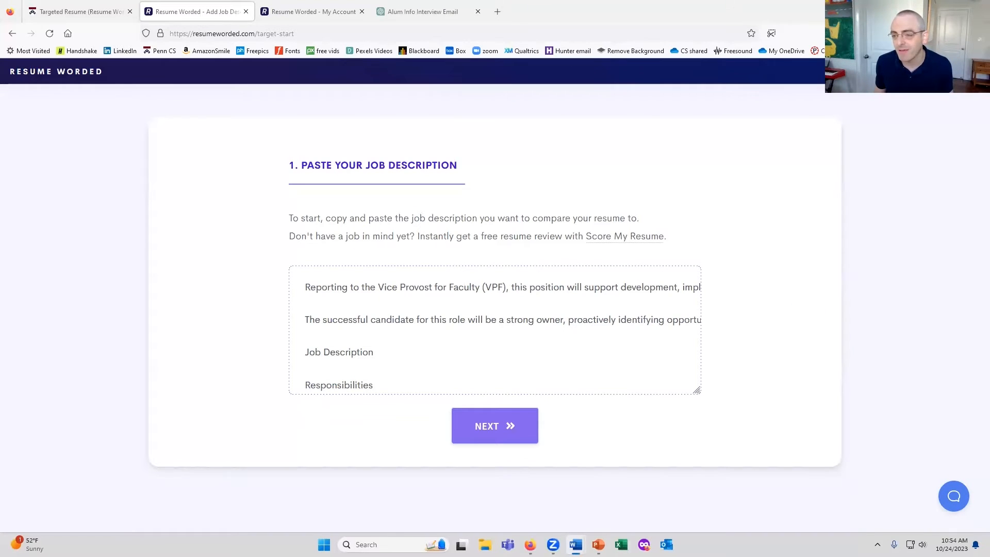
# Step: Submit the pasted description of the job reporting to the Vice Provost for Faculty and upload the resume to compare
pyautogui.scroll(-10, 573, 302)
pyautogui.click(488, 426)
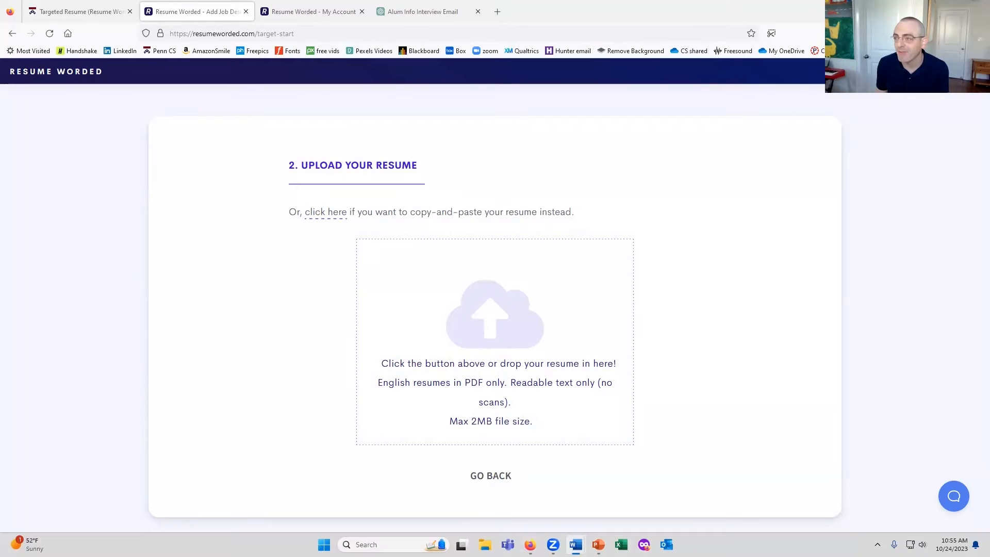
pyautogui.click(530, 545)
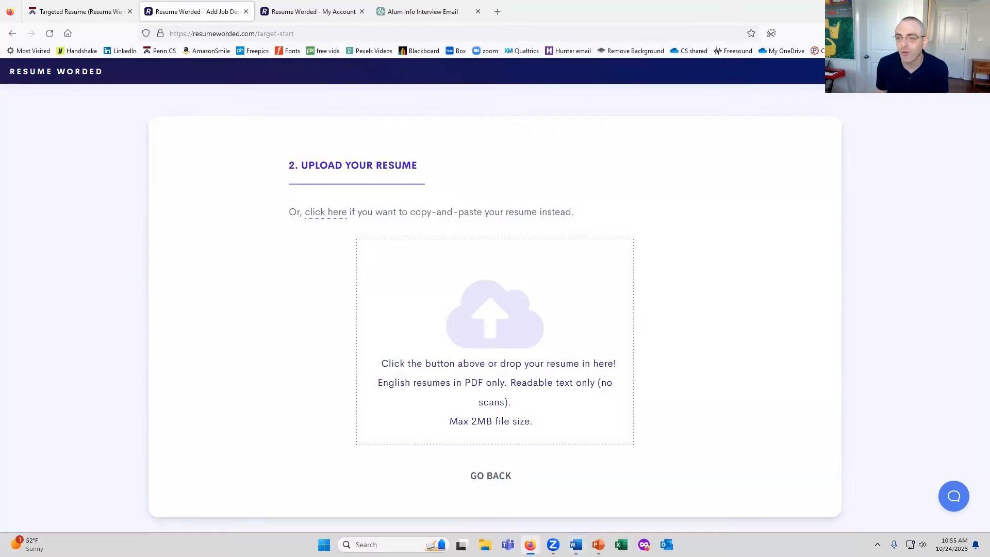
pyautogui.click(504, 348)
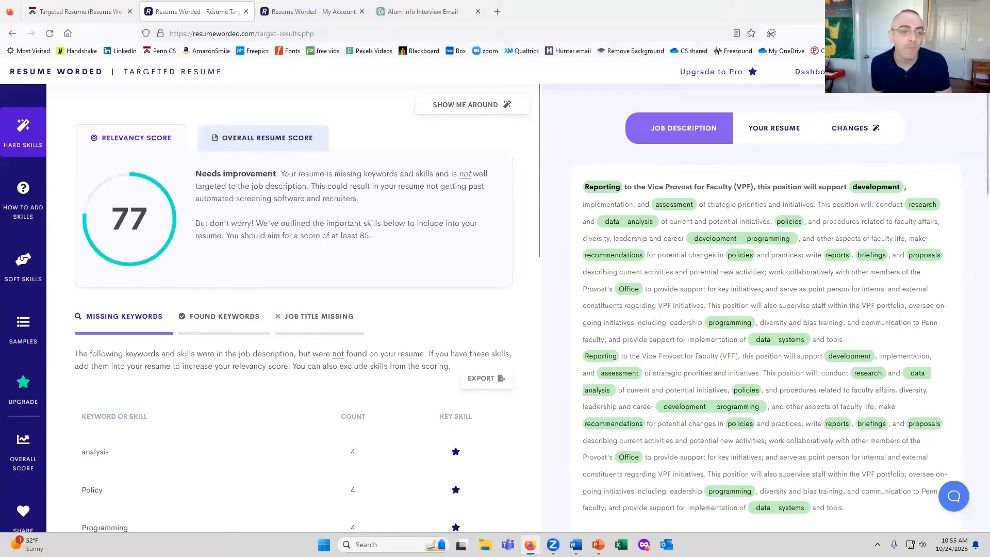
# Step: Examine the relevancy score and missing keywords, highlighting Programming and Briefing in the job description
pyautogui.scroll(-2, 168, 300)
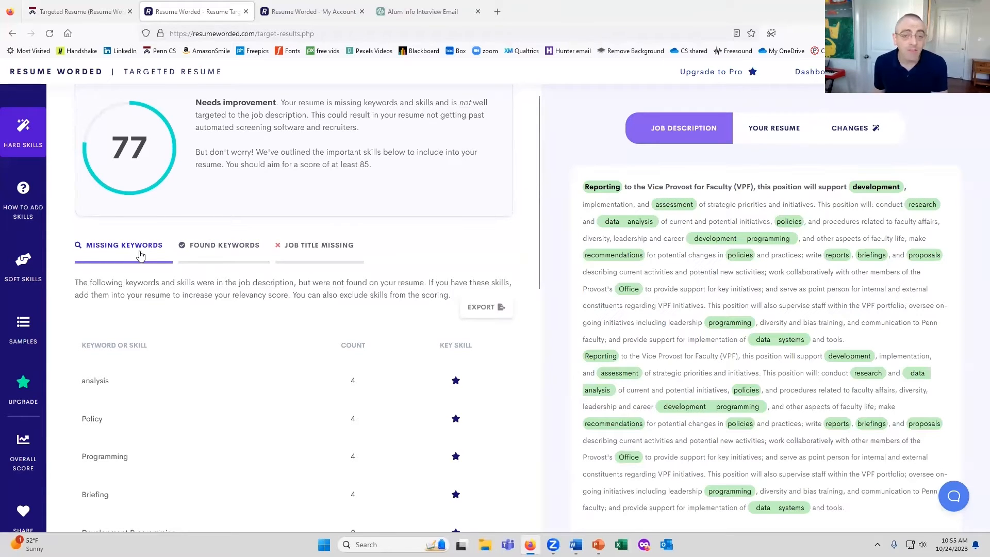
pyautogui.scroll(-2, 138, 253)
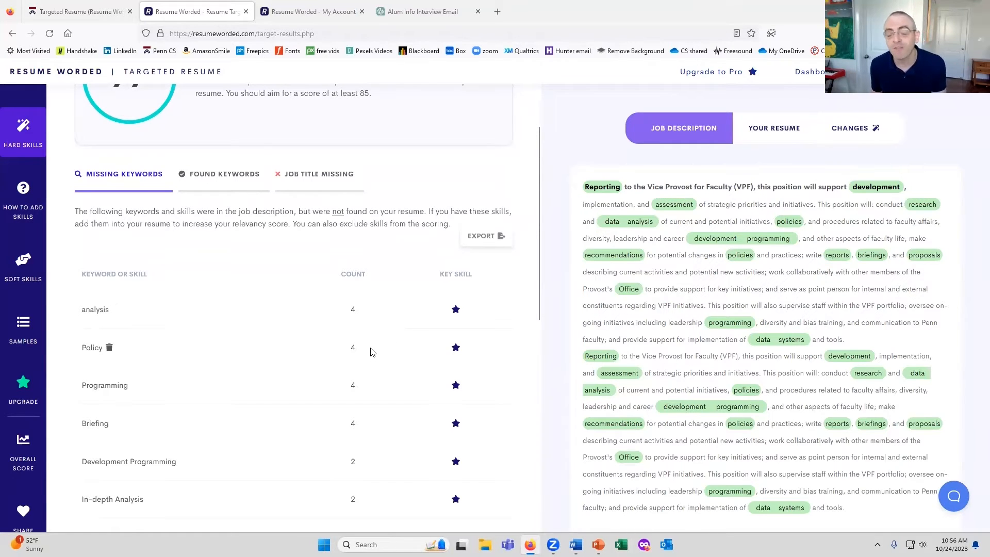
pyautogui.click(111, 384)
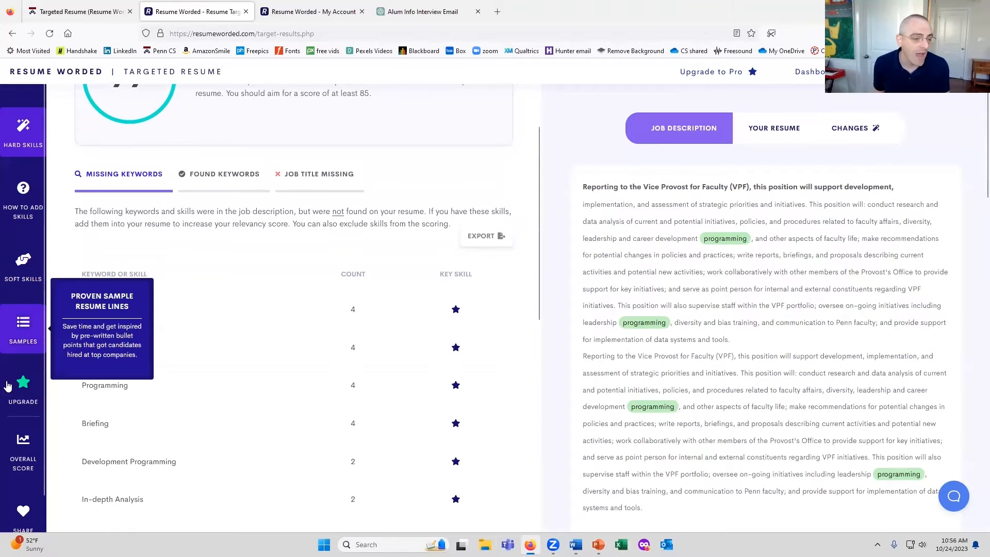
pyautogui.click(86, 424)
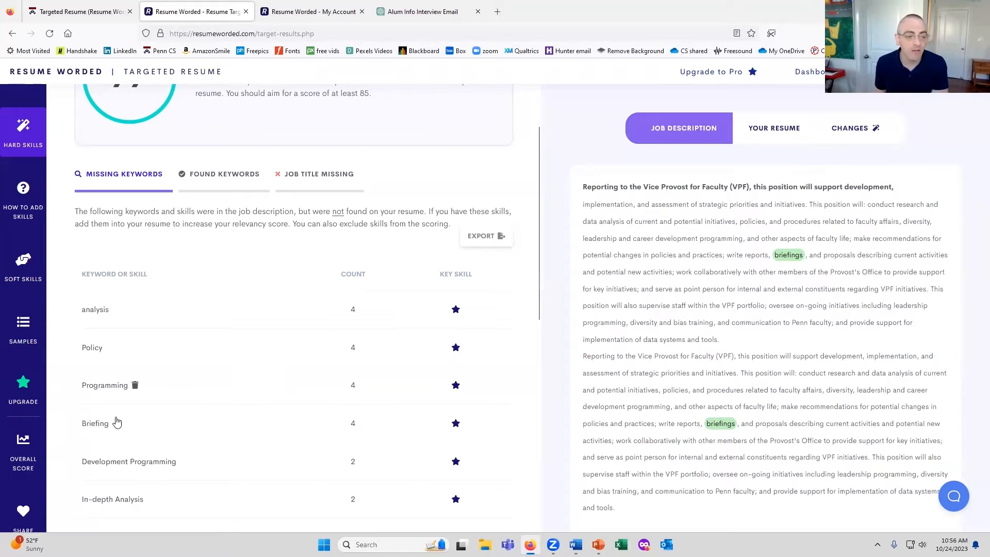
# Step: Review the found keywords list and open the soft skills or buzzwords list for the job description
pyautogui.click(222, 174)
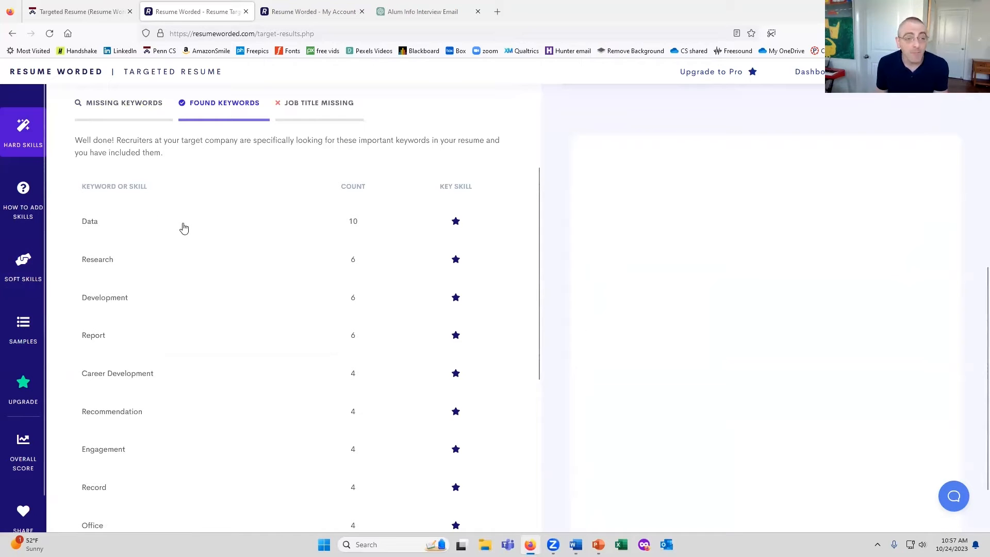
pyautogui.scroll(3, 201, 222)
pyautogui.scroll(-3, 110, 360)
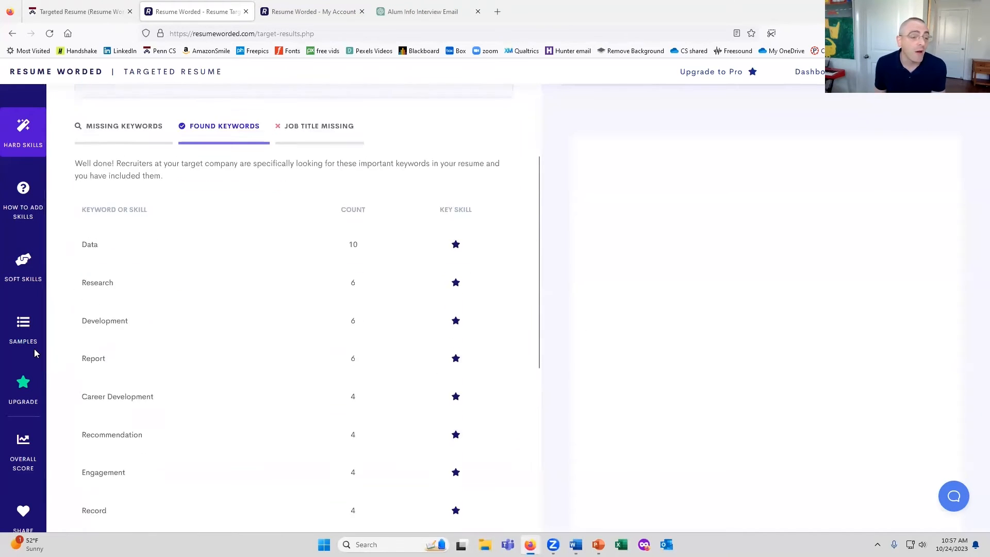
pyautogui.scroll(-1, 18, 390)
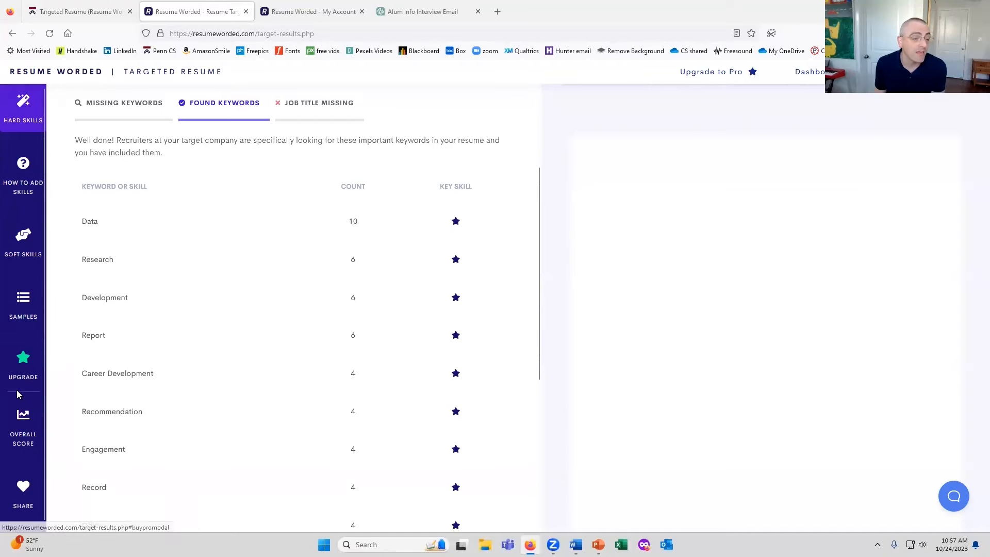
pyautogui.click(24, 249)
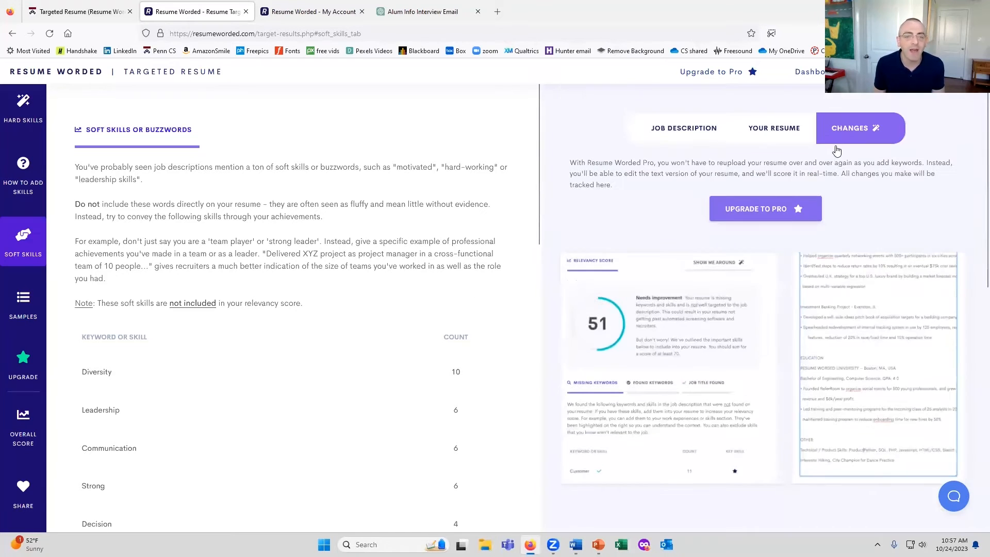
# Step: Bring back the job description text and highlight where the soft skill Diversity occurs in it
pyautogui.click(704, 133)
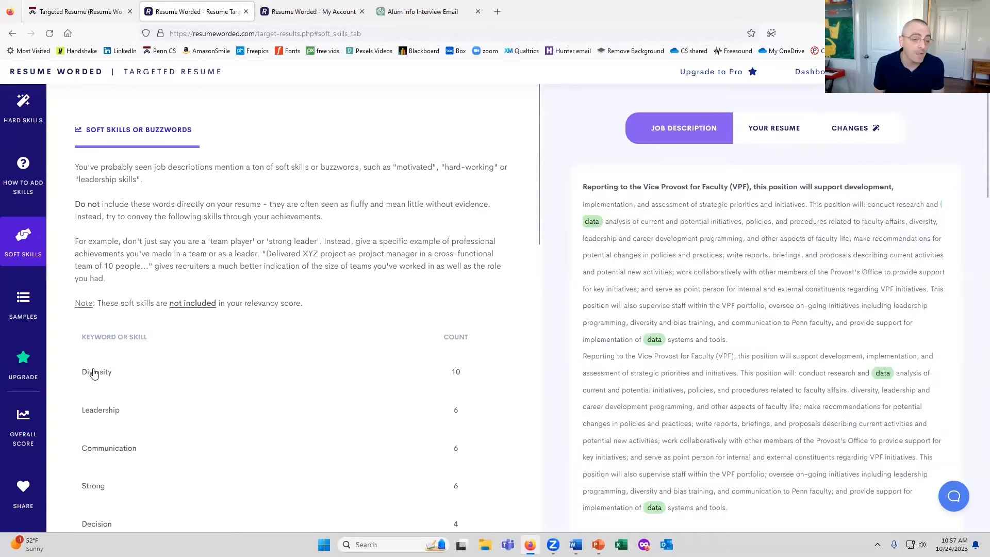
pyautogui.click(94, 374)
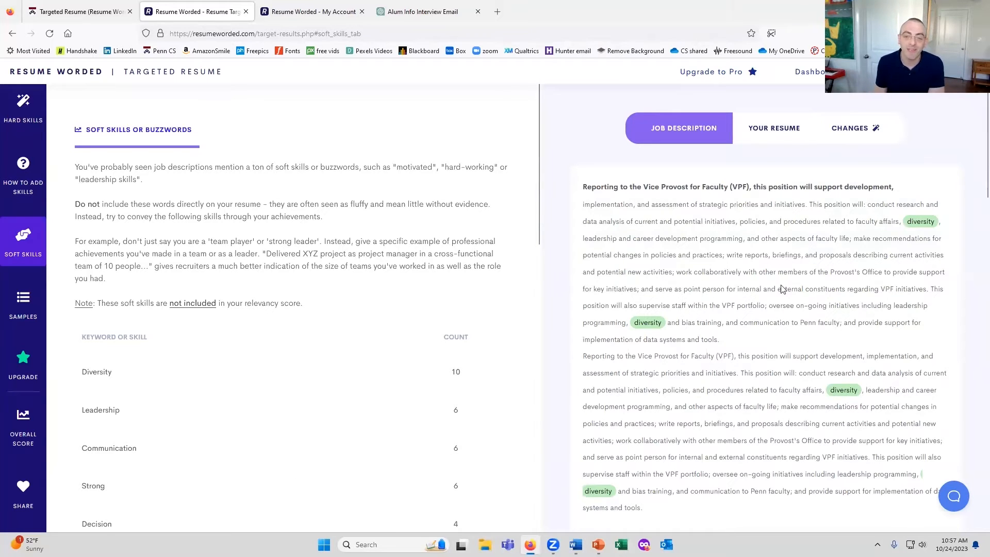
pyautogui.scroll(-4, 716, 402)
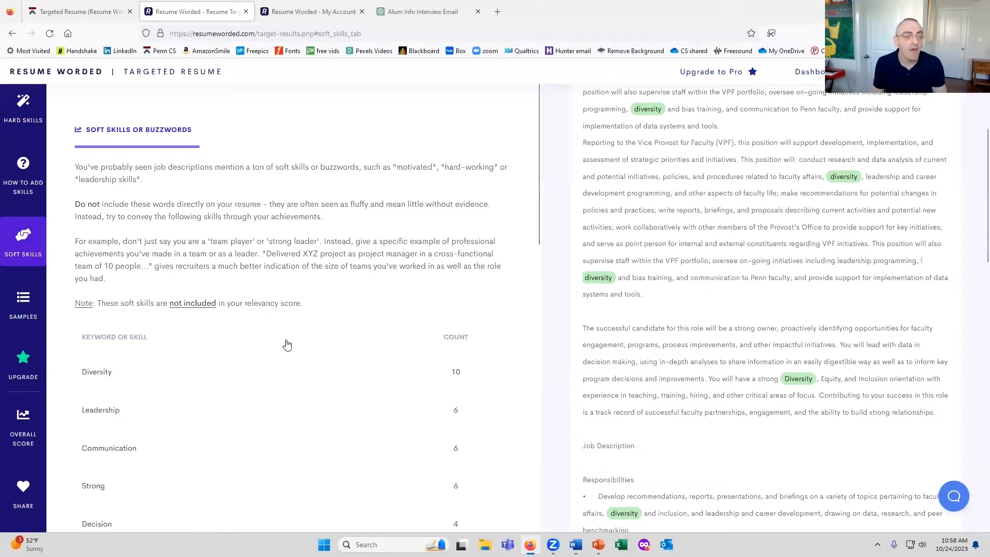
# Step: Review the full list of soft skills or buzzwords and their counts for the job description
pyautogui.scroll(-3, 285, 345)
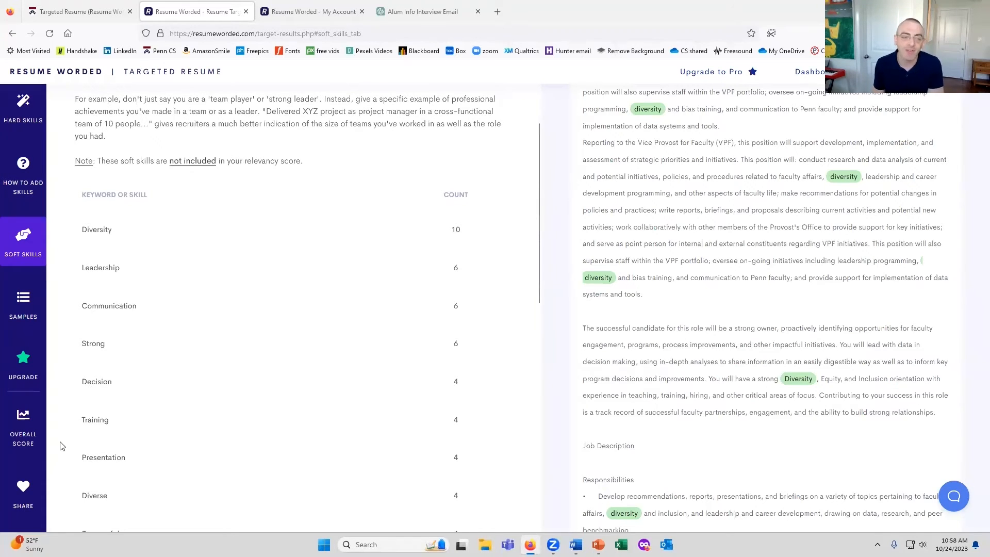
pyautogui.scroll(-3, 137, 405)
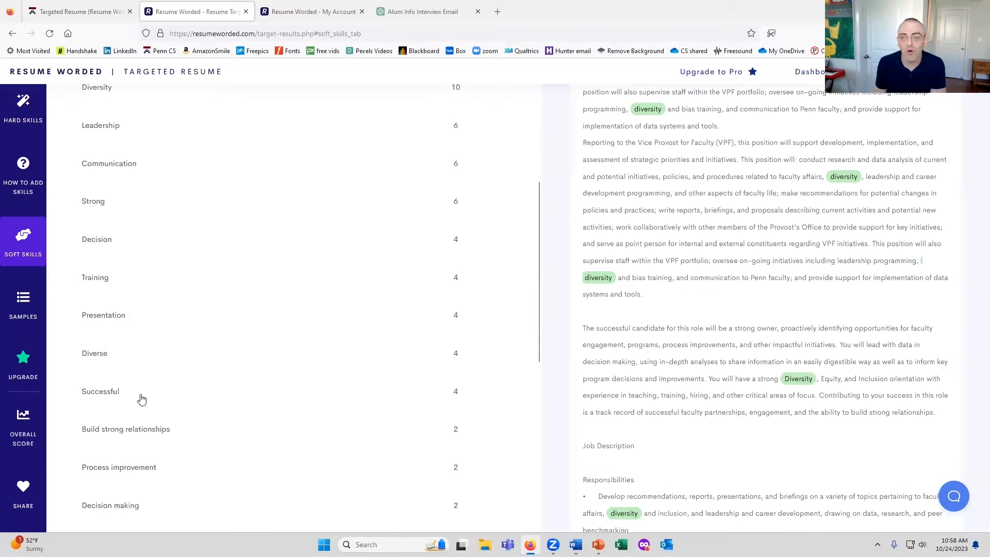
pyautogui.scroll(-7, 140, 401)
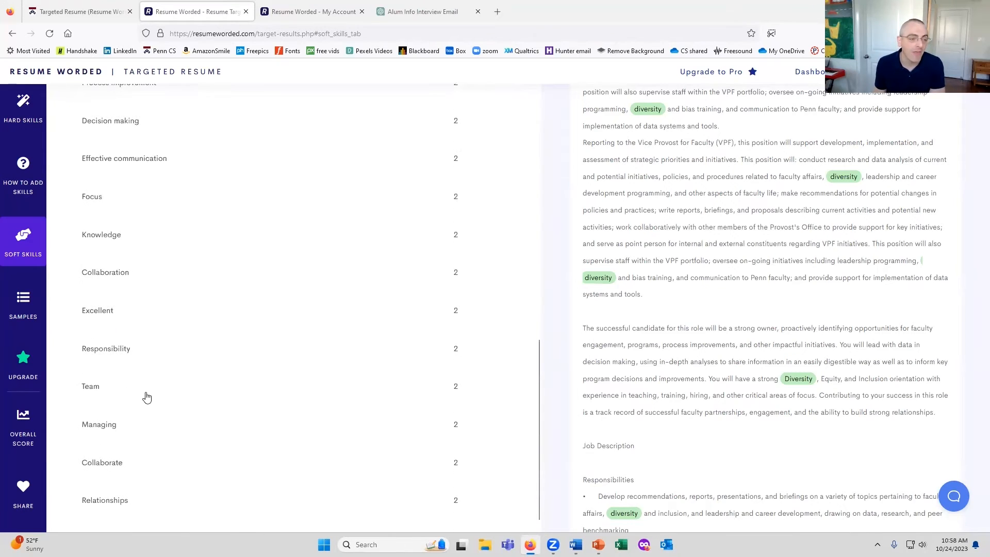
pyautogui.scroll(15, 275, 198)
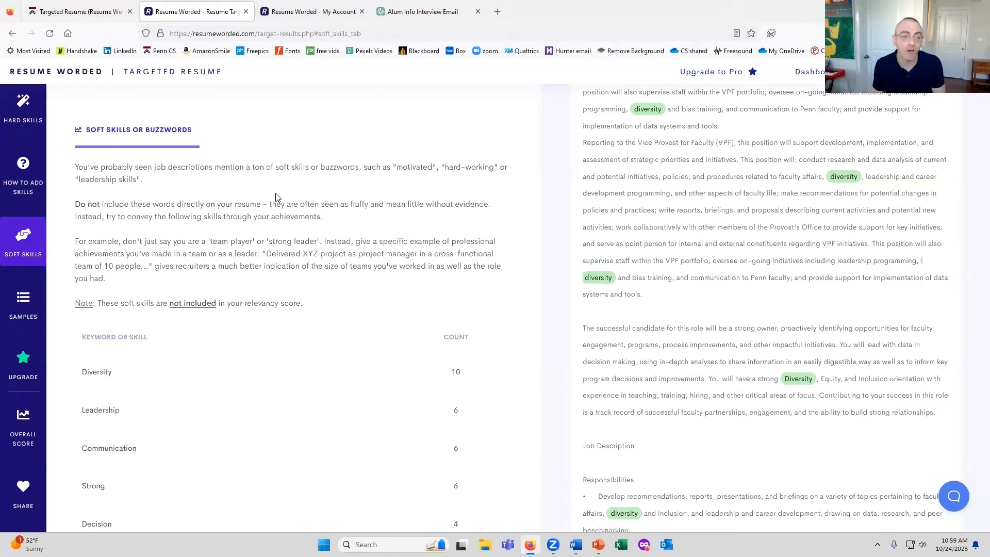
# Step: Return to the hard skills results and review the found keywords list with its counts and key skill marks
pyautogui.click(51, 127)
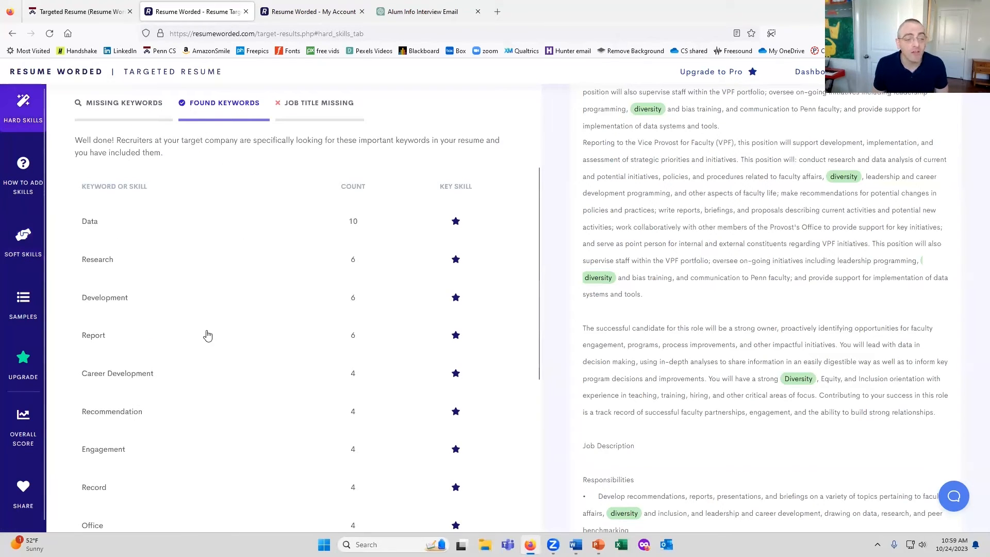
pyautogui.scroll(-5, 208, 336)
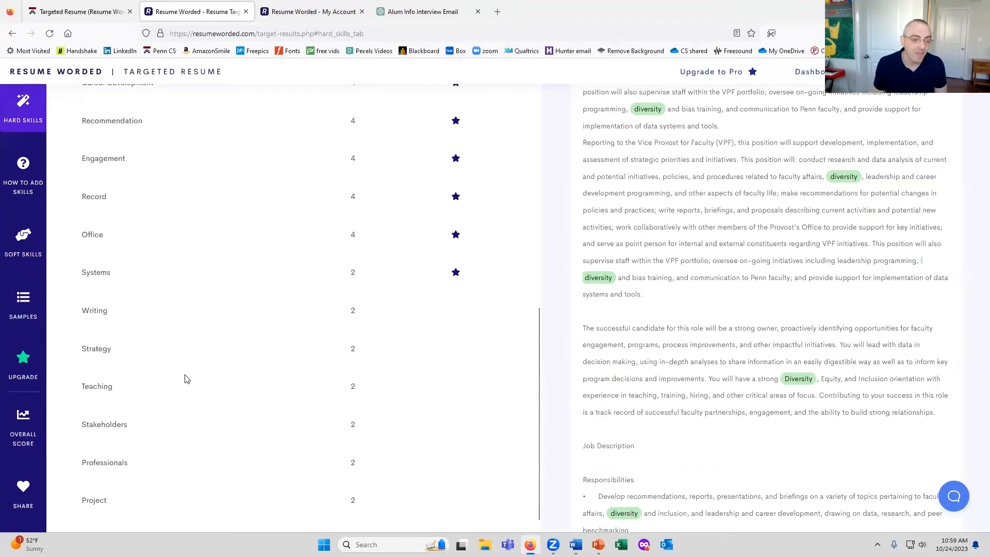
pyautogui.scroll(3, 188, 355)
pyautogui.scroll(4, 188, 355)
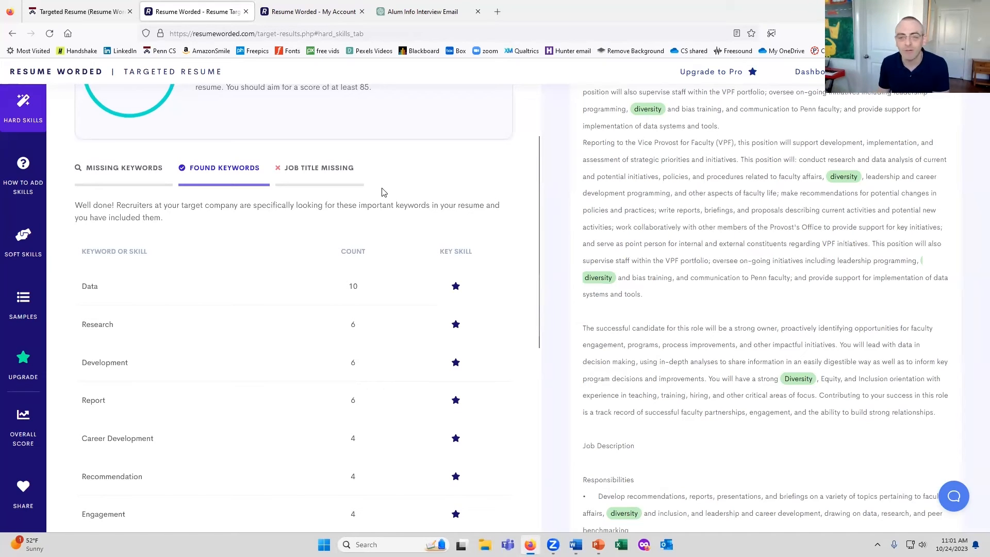
pyautogui.scroll(-10, 672, 251)
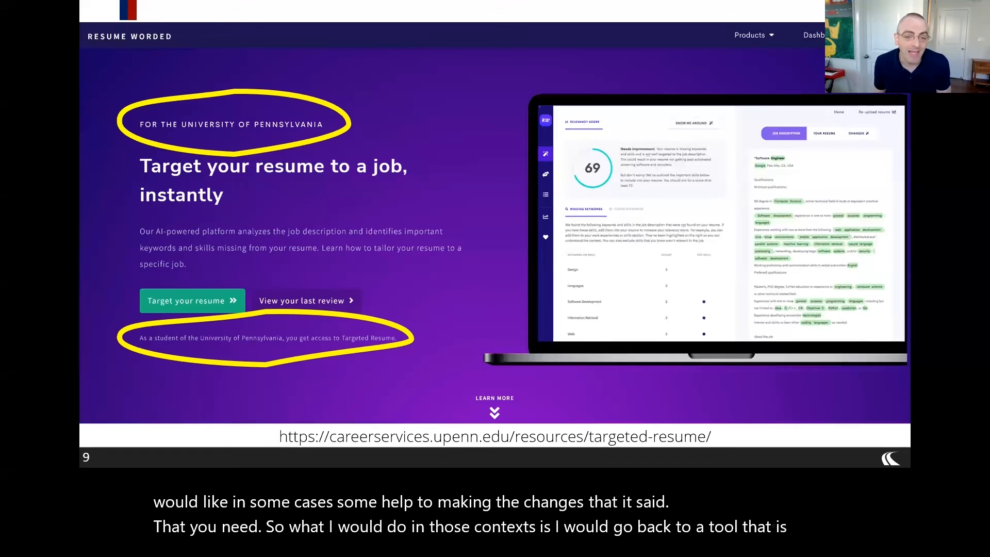
pyautogui.click(678, 365)
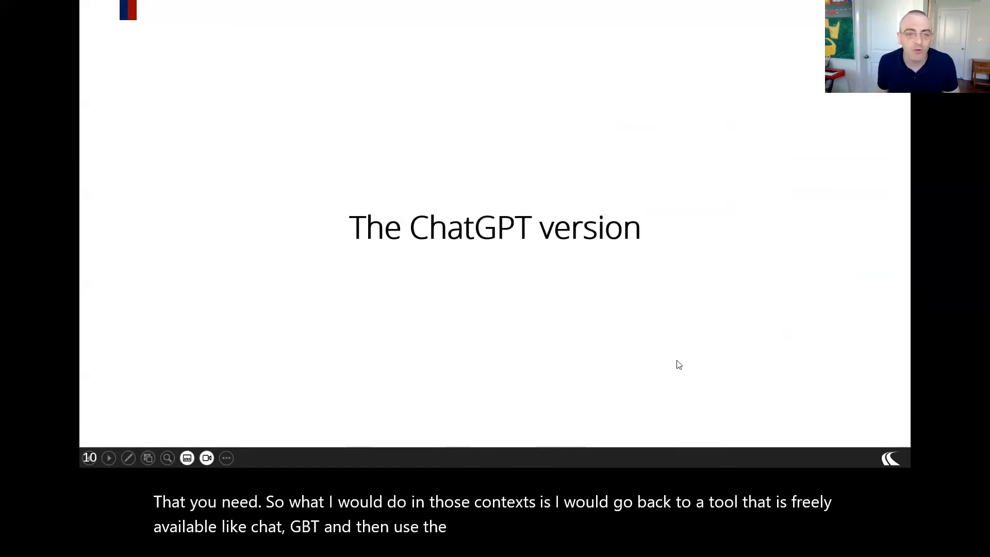
pyautogui.press('Right')
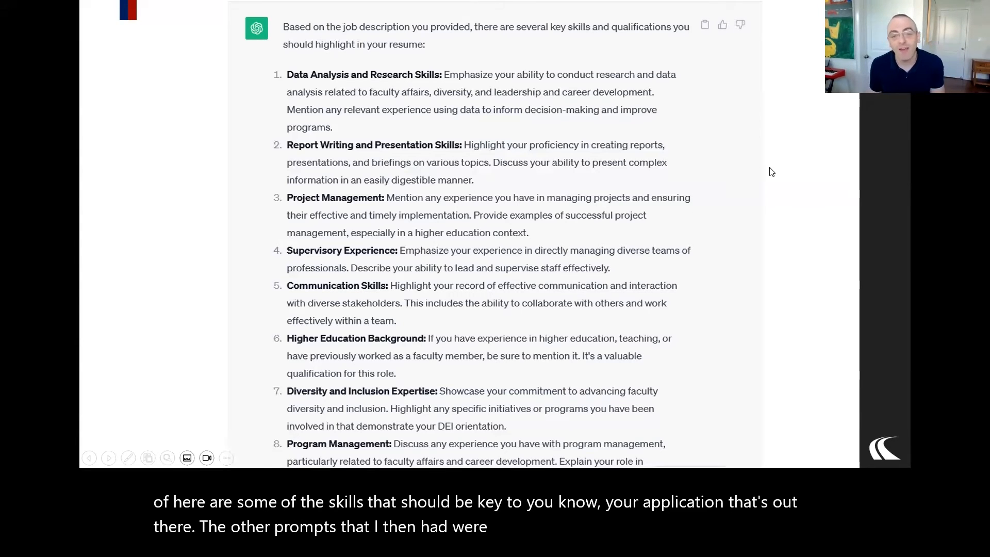
pyautogui.click(792, 163)
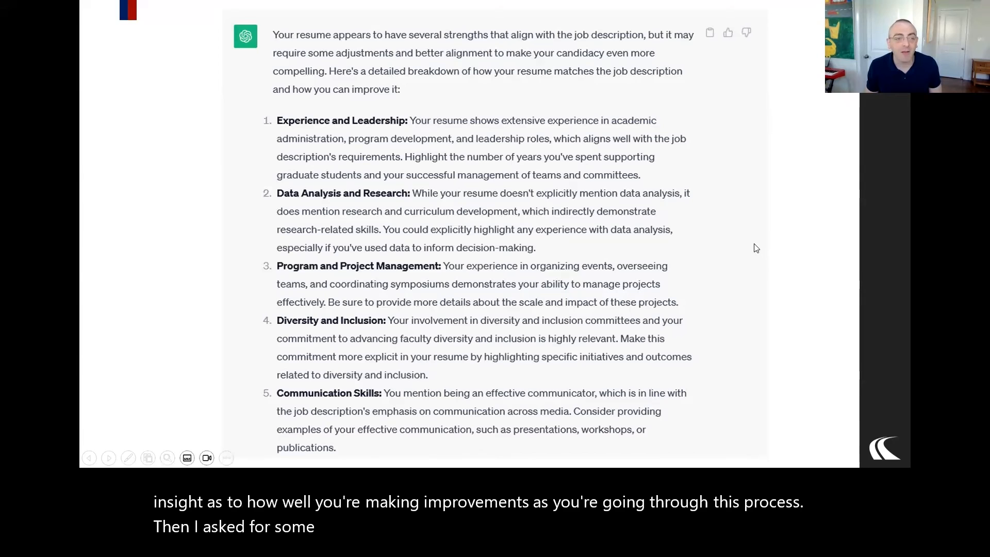
pyautogui.press('Right')
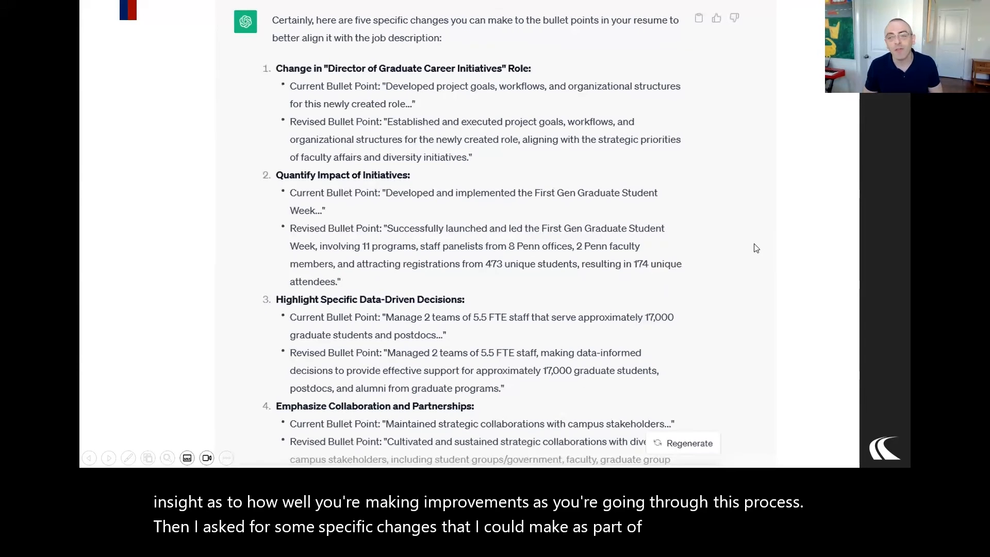